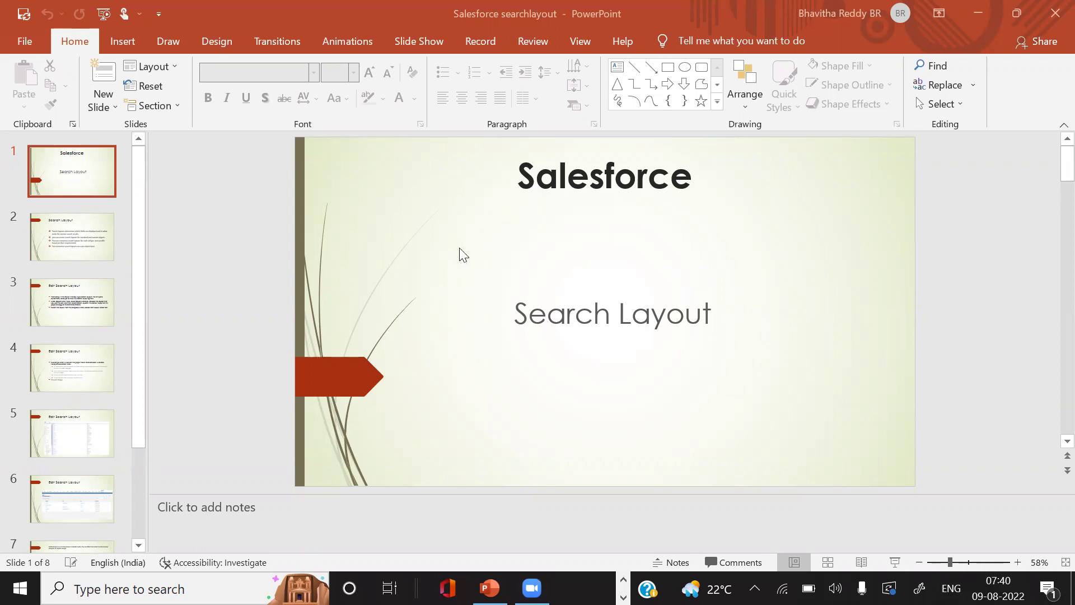
- Read the Search Layout and Edit Search Layout slides, and minimise the presentation
left_click(63, 243)
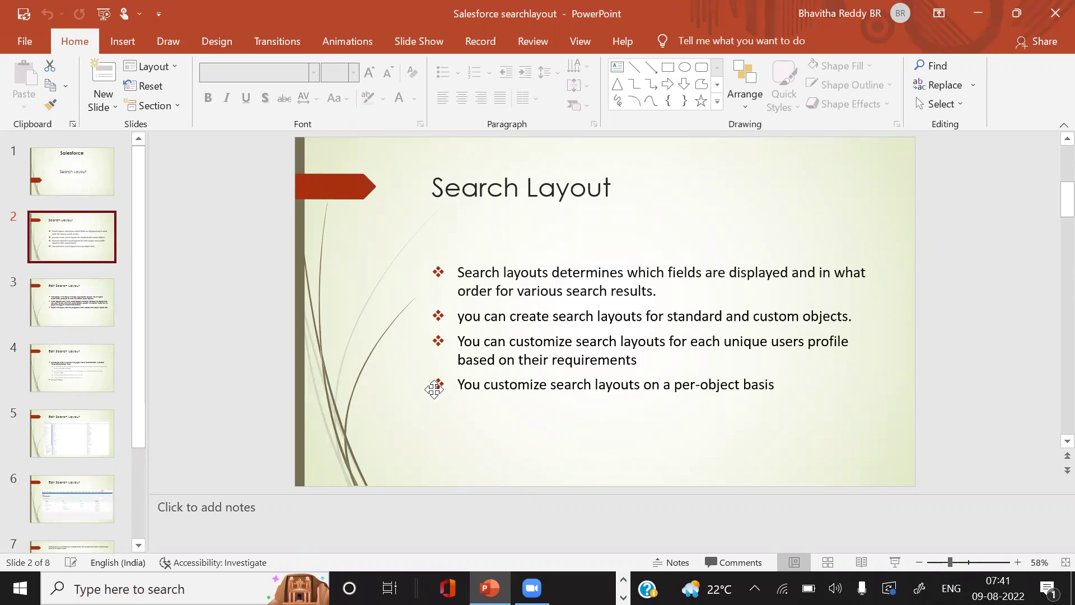
left_click(83, 322)
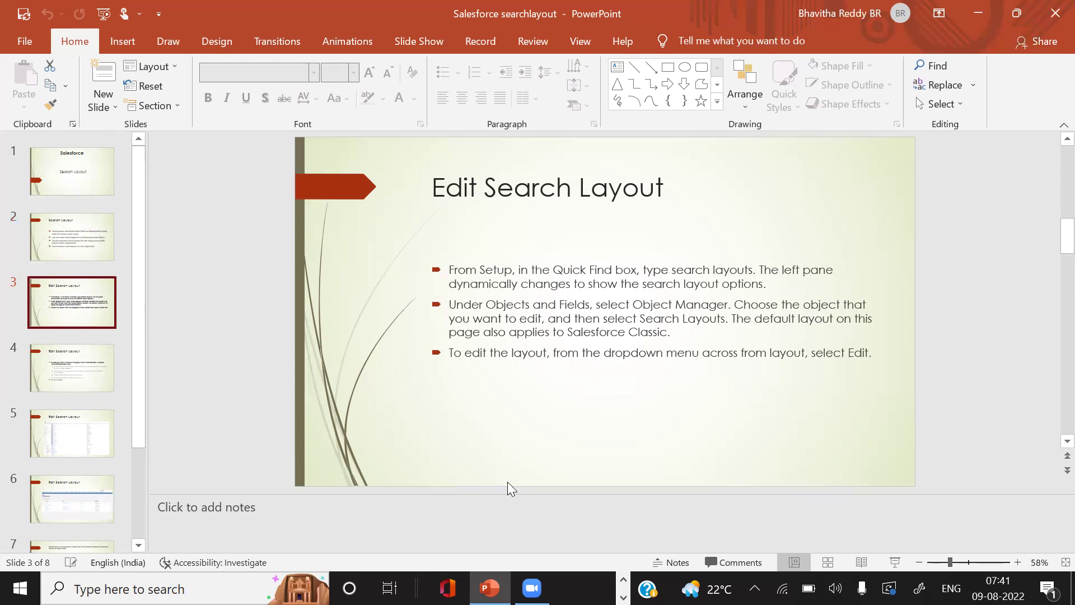
left_click(981, 13)
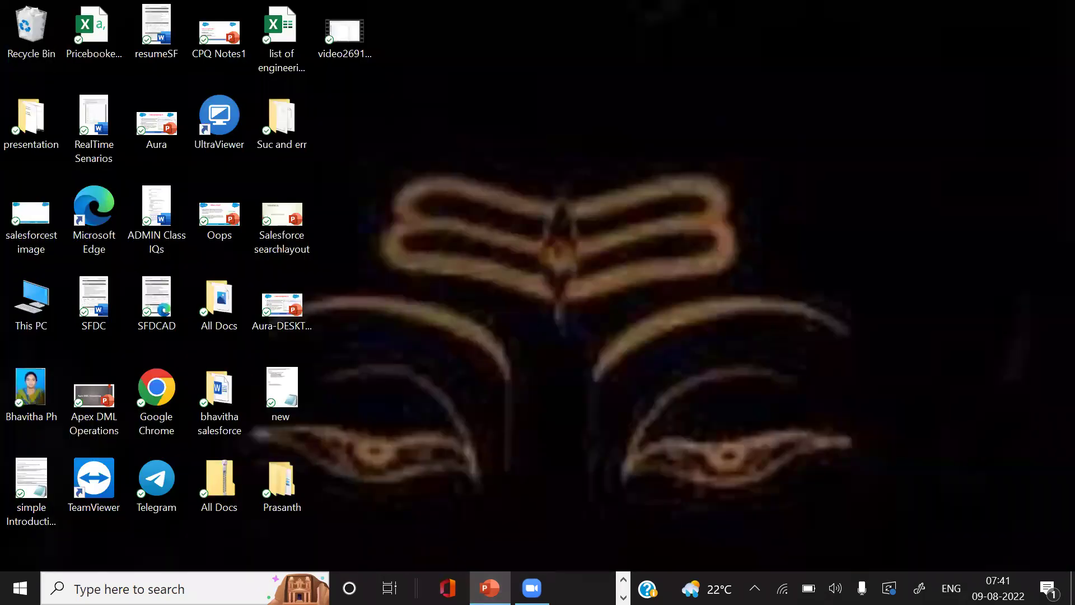
- Switch to Chrome with the Salesforce tests list and open Salesforce Setup
left_click(623, 597)
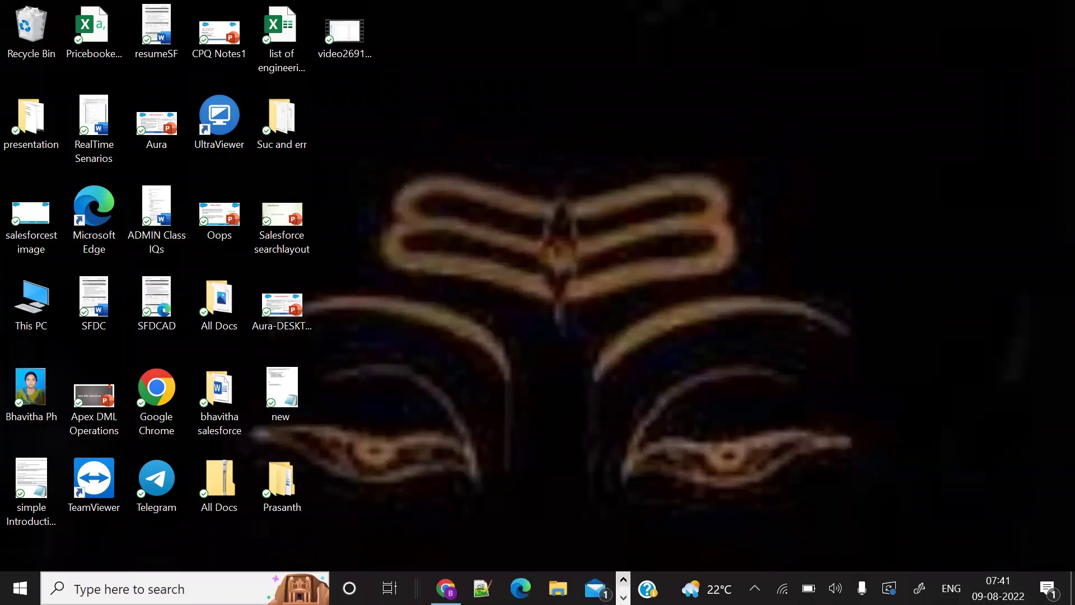
left_click(446, 588)
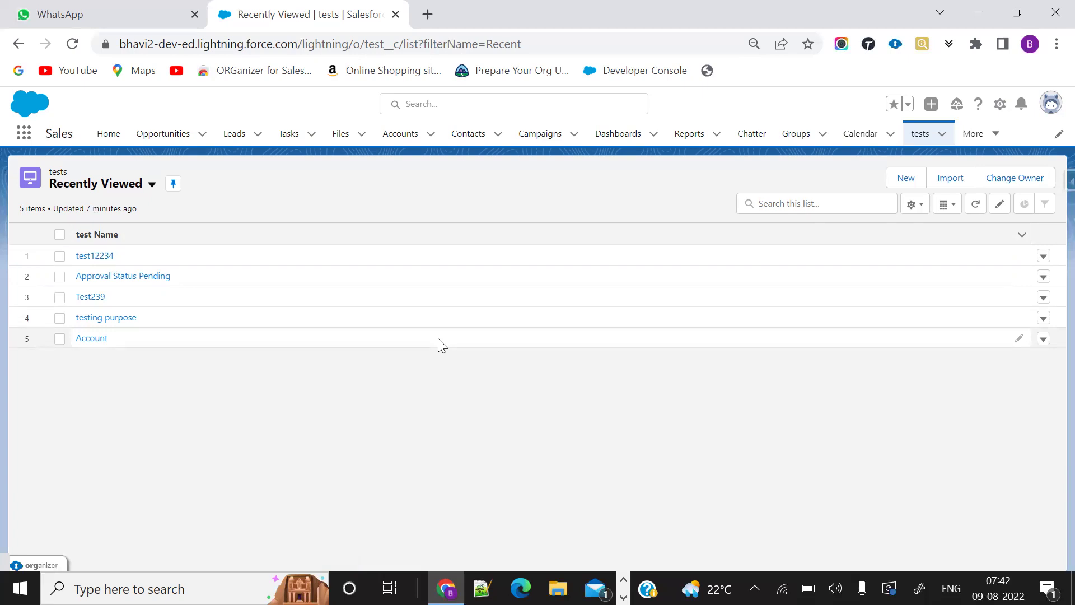
left_click(999, 106)
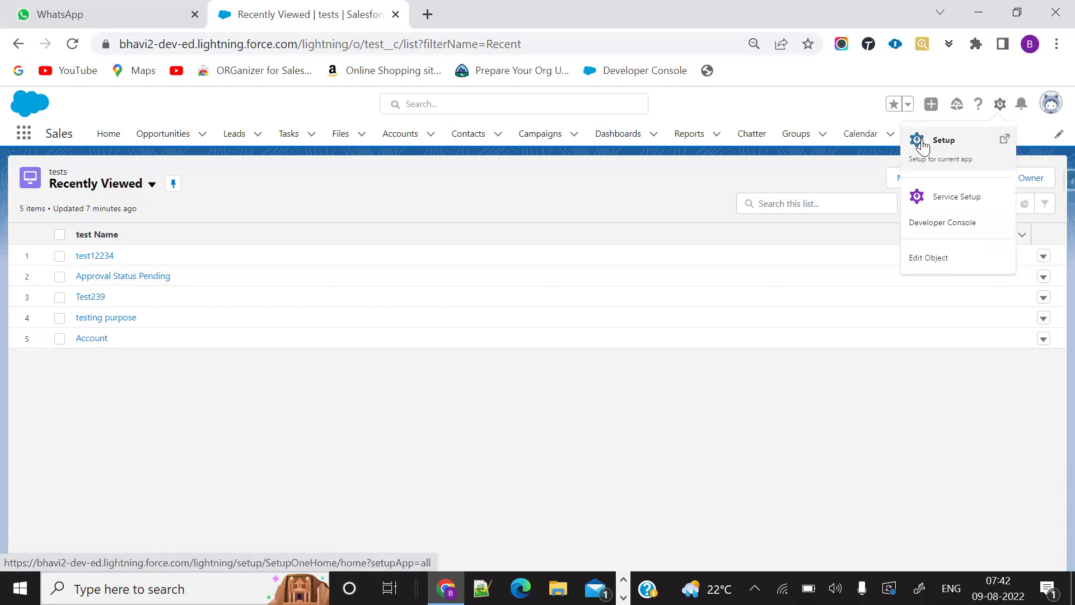
left_click(925, 145)
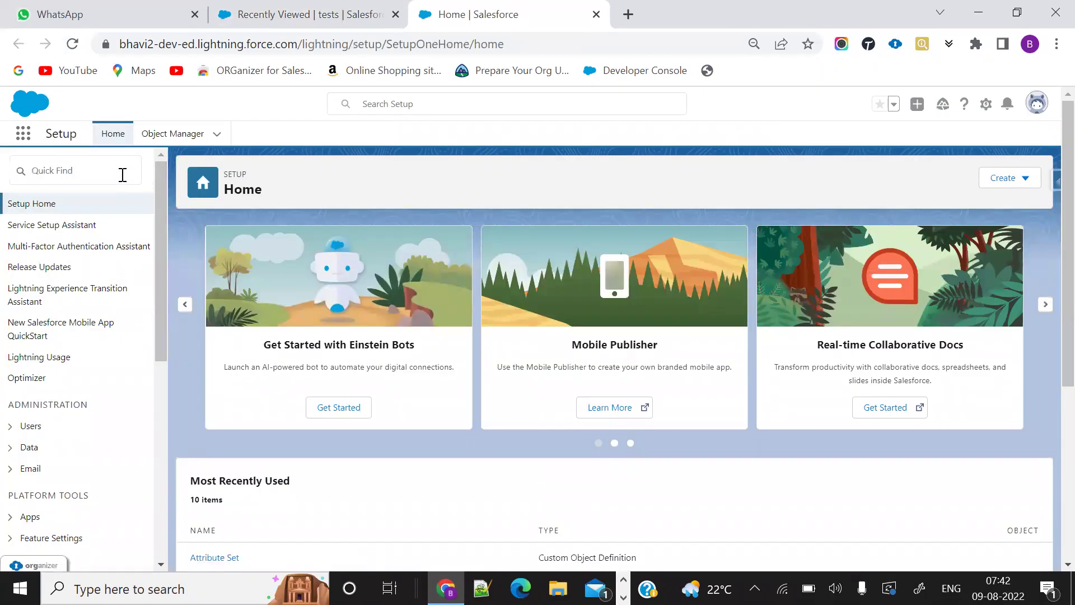
- Find "search" in the Setup navigation and open the Einstein Search Layouts page
left_click(123, 175)
type("se")
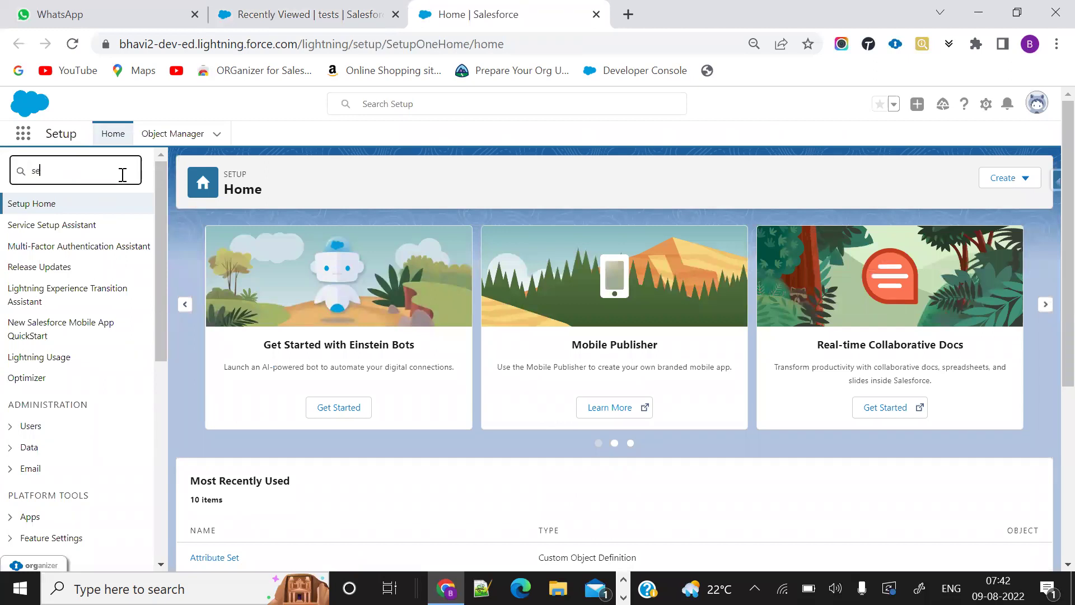
type("arch")
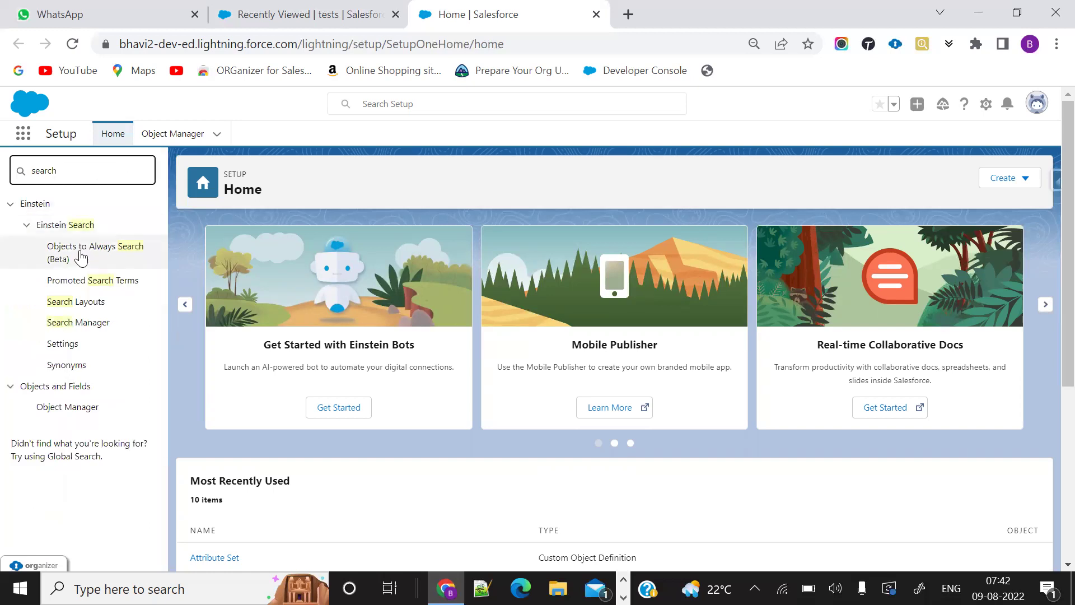
left_click(83, 307)
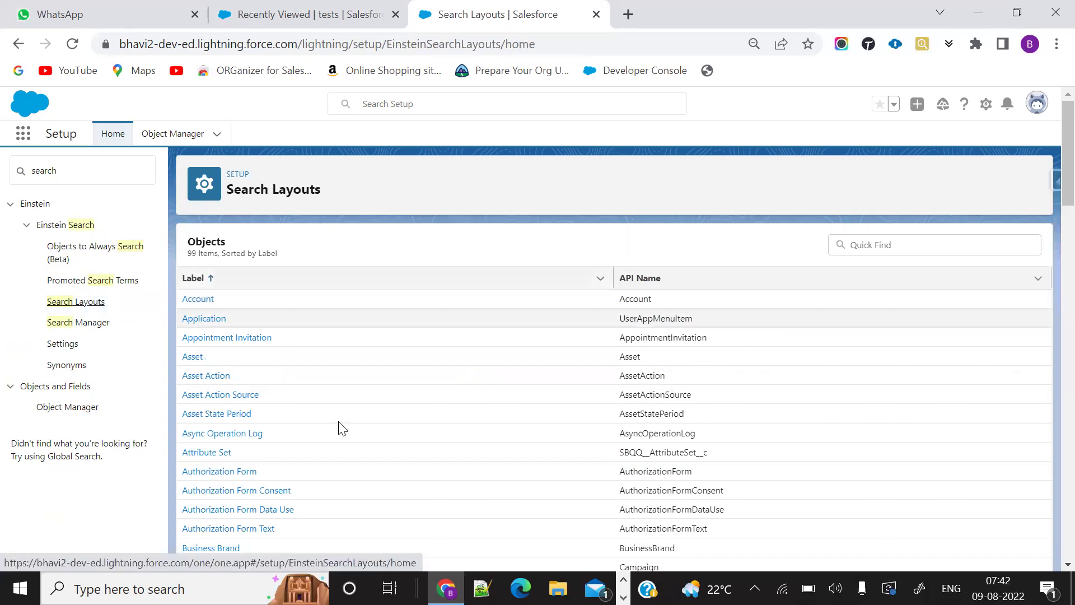
- Open the search layouts of the custom object test (test__c) from the objects list
scroll(409, 448, "down", 8)
scroll(411, 448, "up", 1)
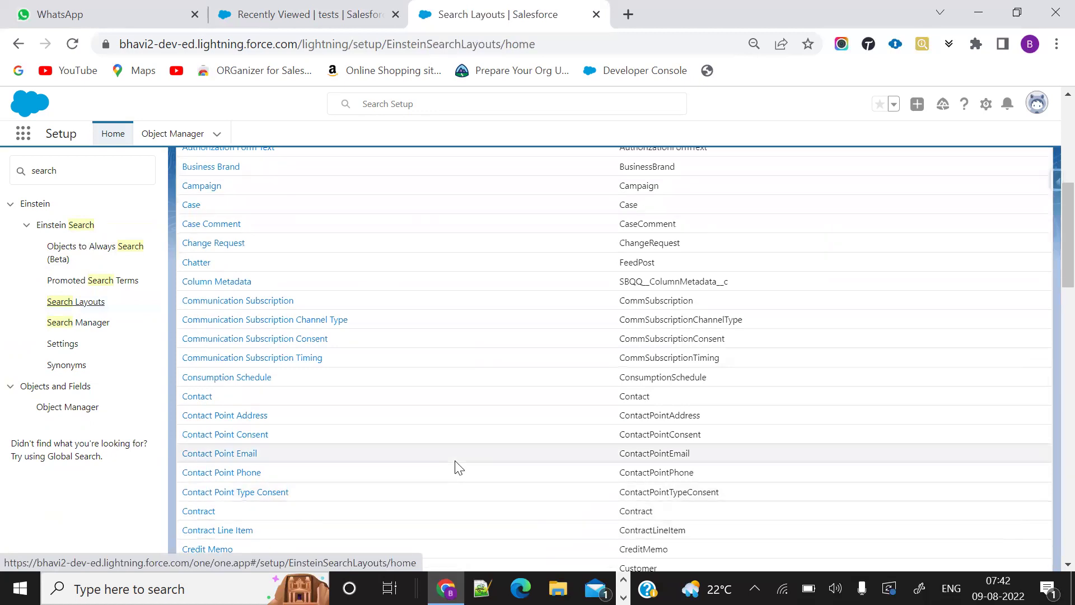
scroll(403, 364, "up", 7)
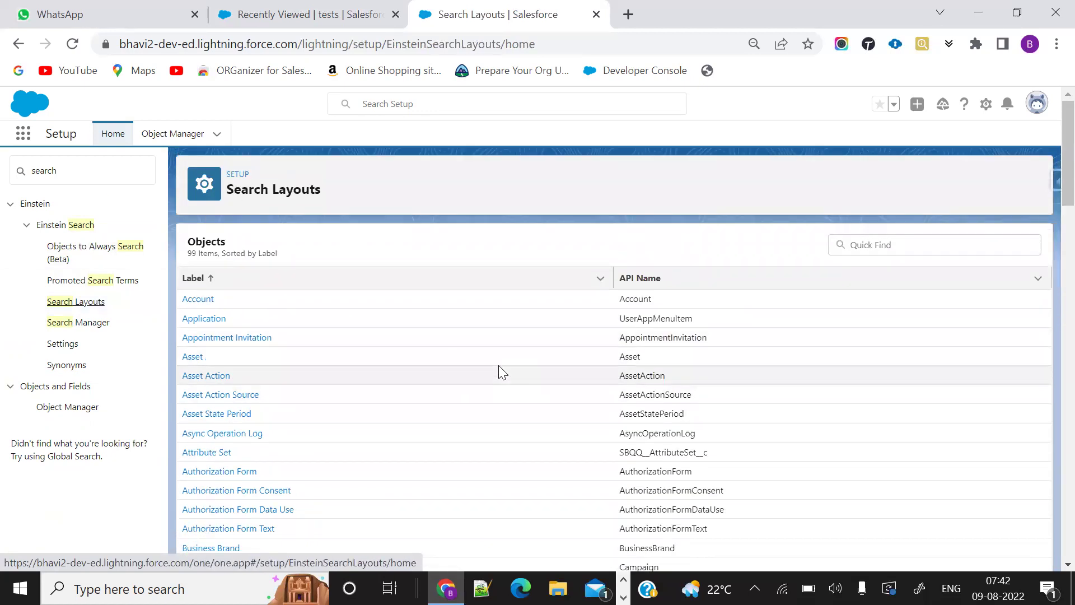
scroll(500, 373, "down", 12)
scroll(448, 290, "up", 3)
scroll(448, 290, "up", 1)
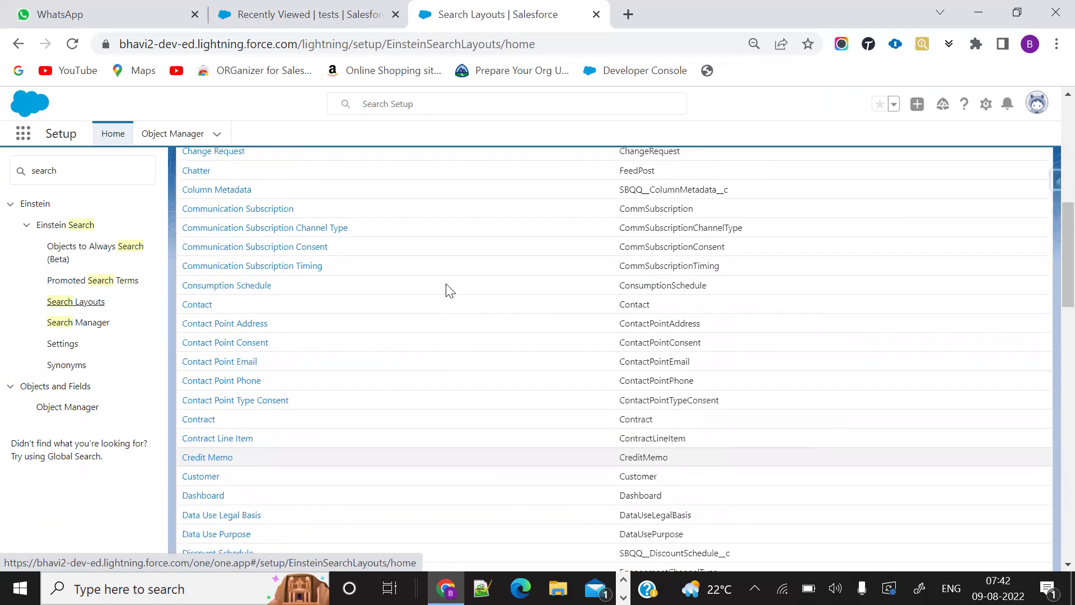
scroll(447, 289, "down", 20)
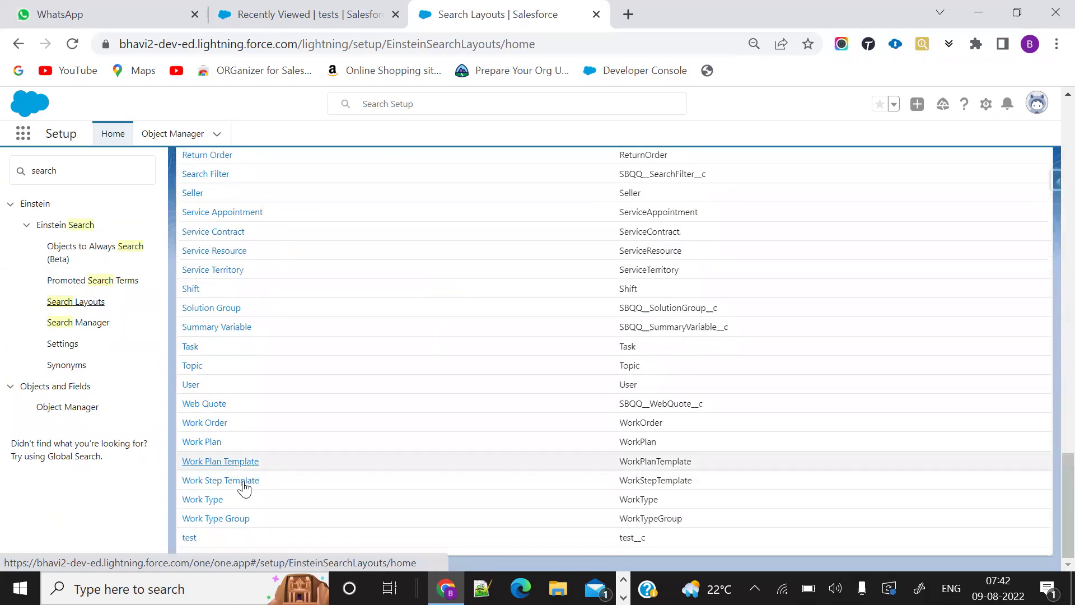
left_click(186, 538)
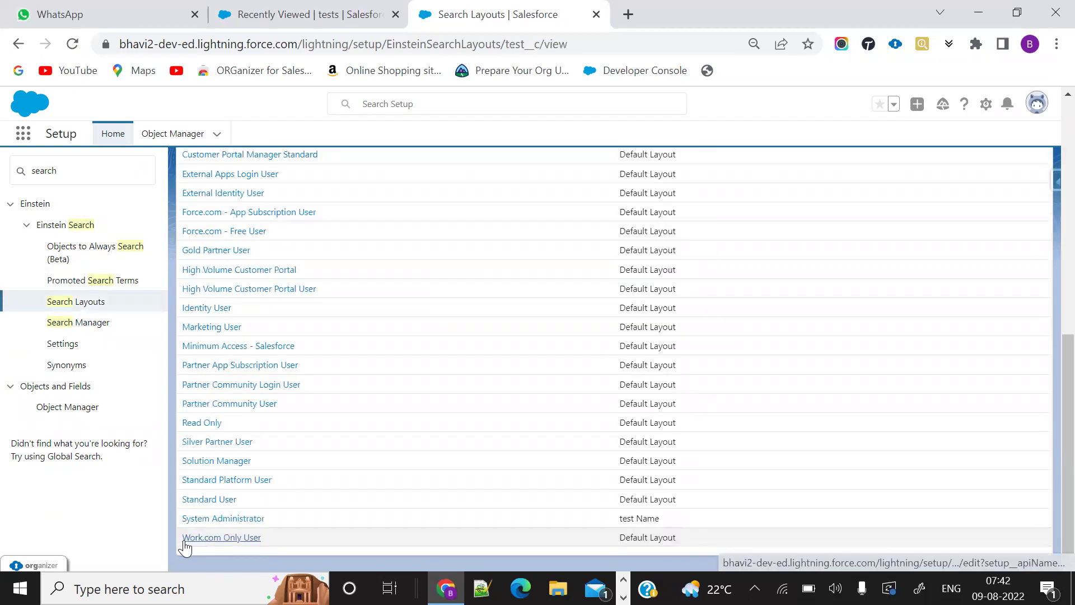
- Open the System Administrator profile's search layout for the test object for editing
scroll(390, 273, "up", 1)
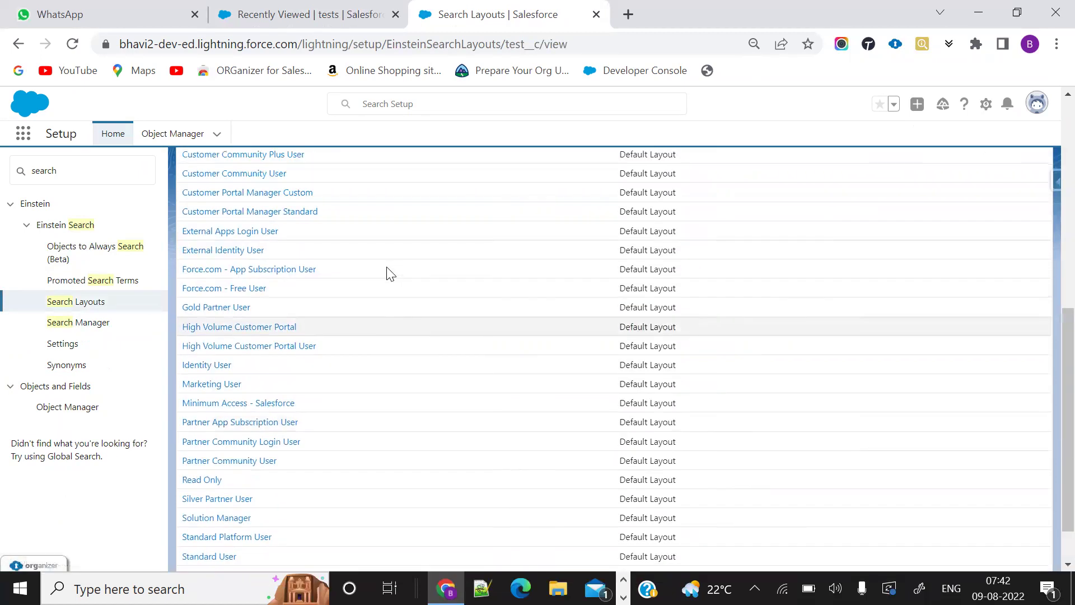
scroll(390, 273, "up", 3)
scroll(387, 263, "down", 1)
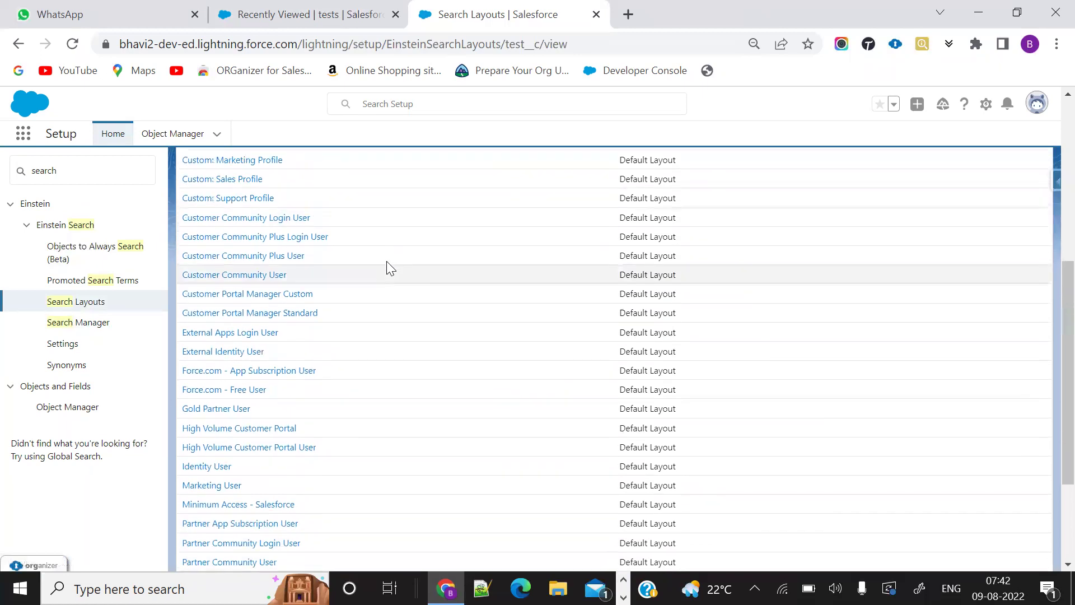
scroll(387, 264, "up", 5)
scroll(387, 263, "down", 4)
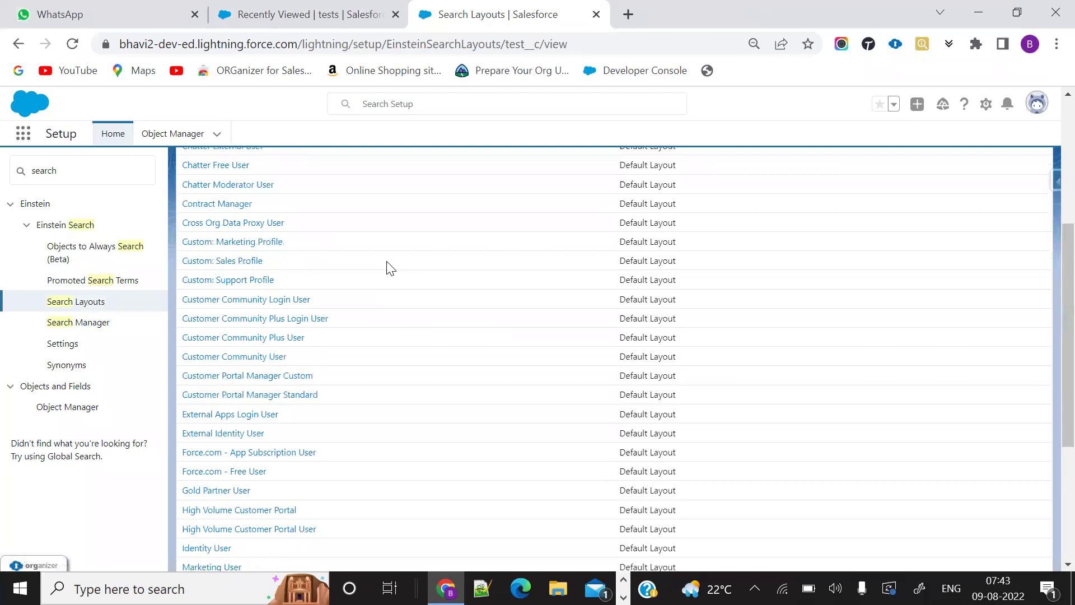
scroll(390, 268, "down", 4)
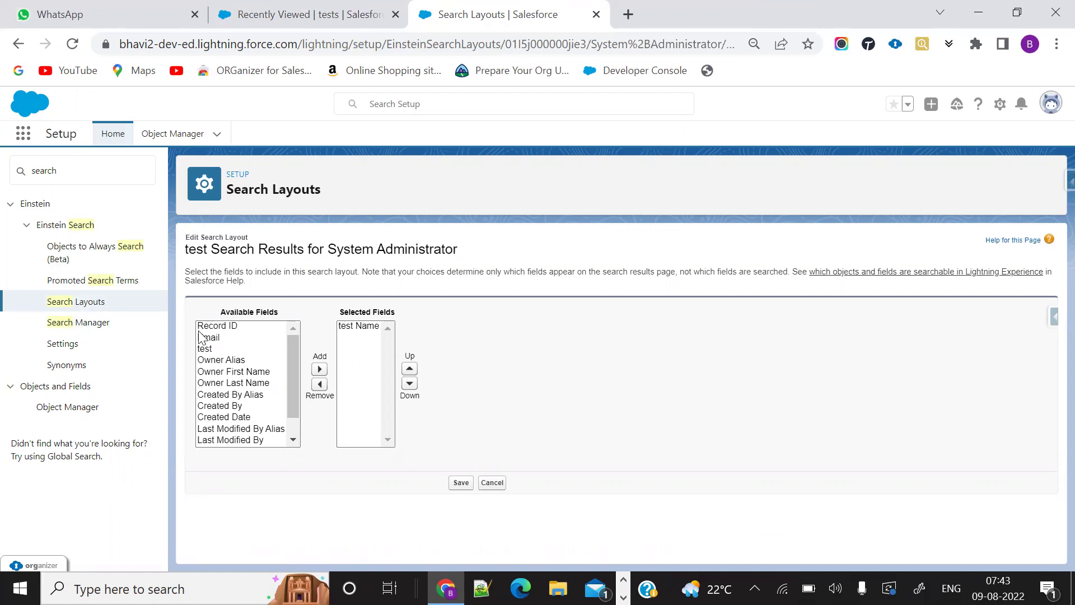
- Add the Record ID, Email and test fields to the layout's selected fields, leaving Owner Alias among the available ones
left_click_drag(202, 327, 224, 369)
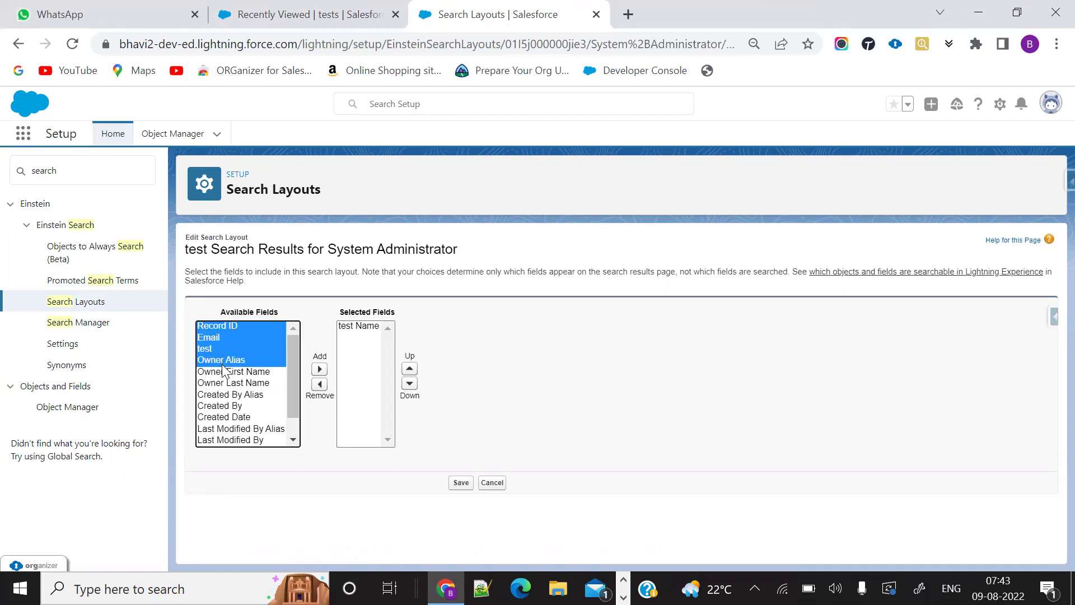
left_click(319, 369)
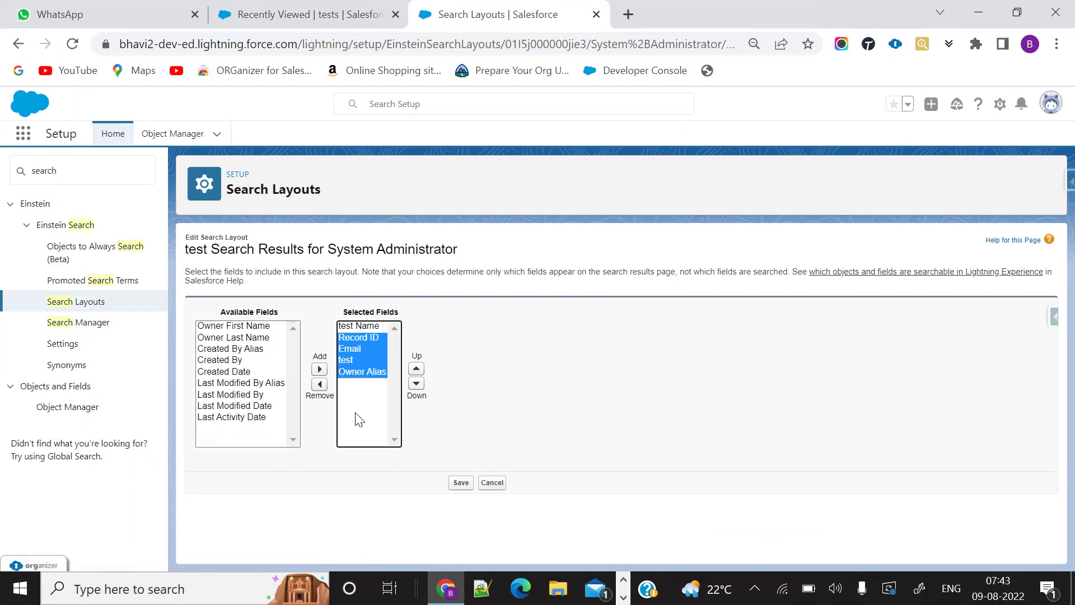
left_click(351, 371)
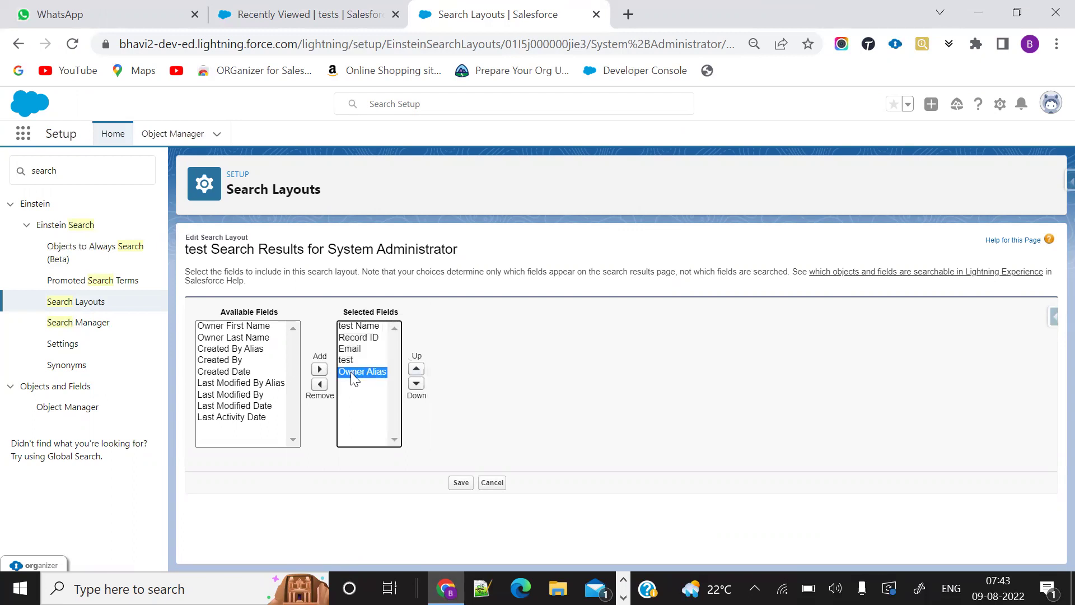
left_click(319, 384)
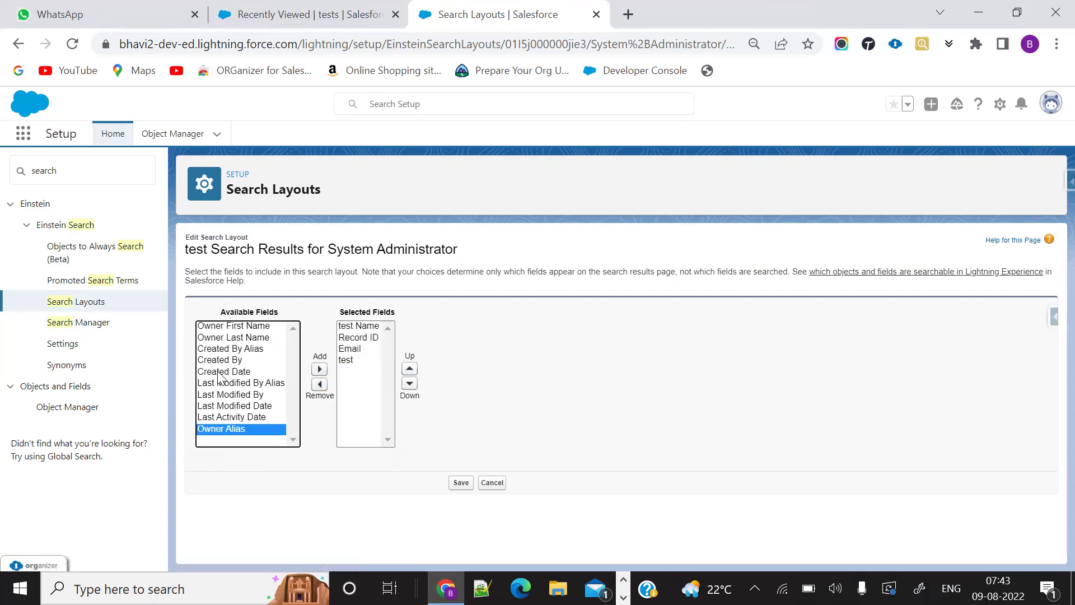
- Add the Created Date and Last Activity Date fields to the selected fields of the search layout
left_click(221, 372)
left_click(319, 371)
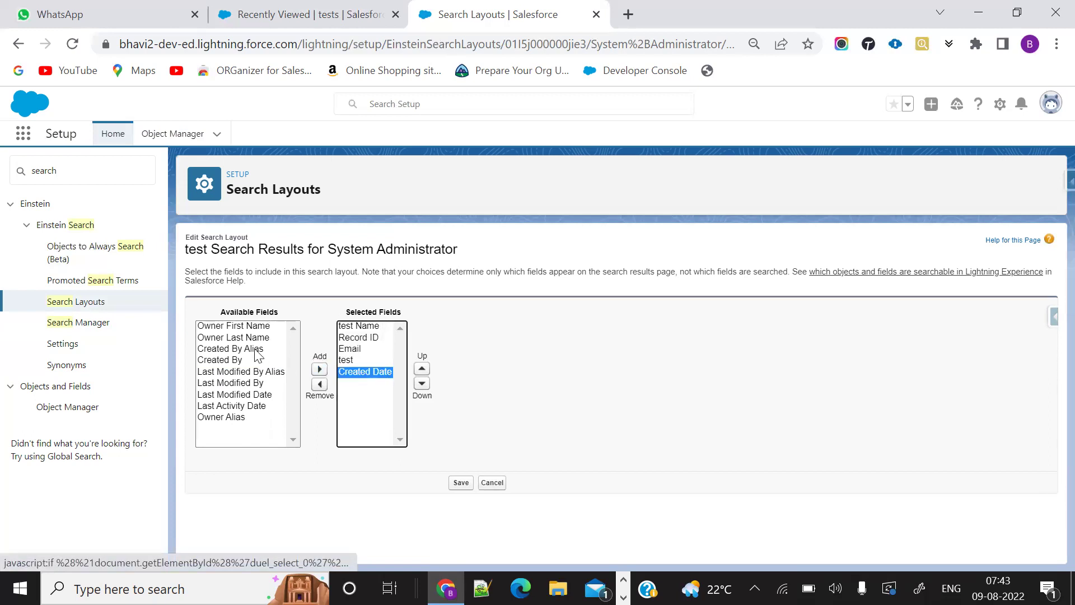
left_click(234, 407)
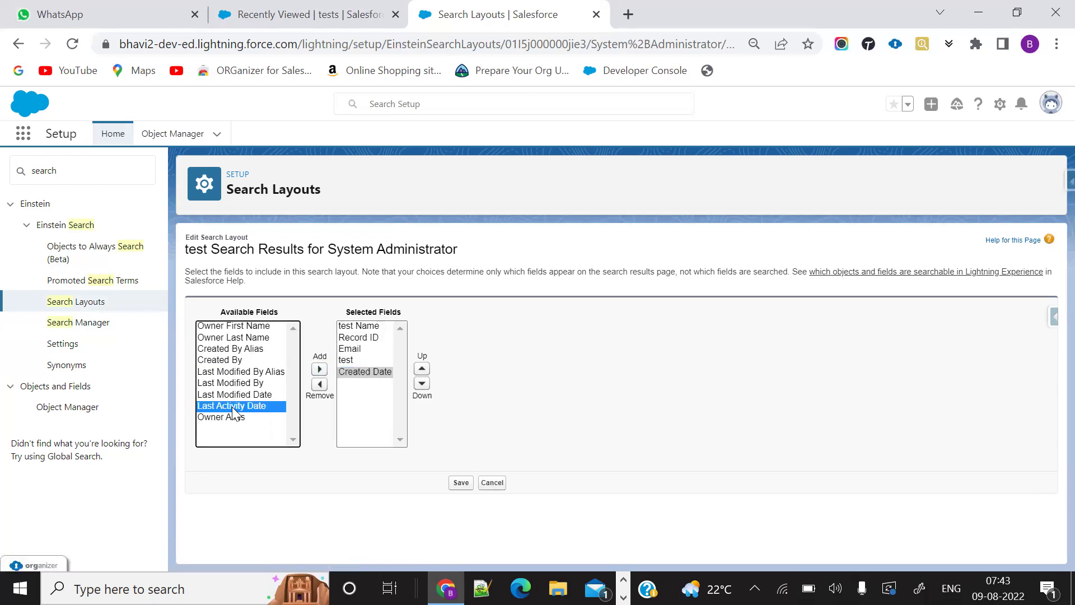
left_click(320, 371)
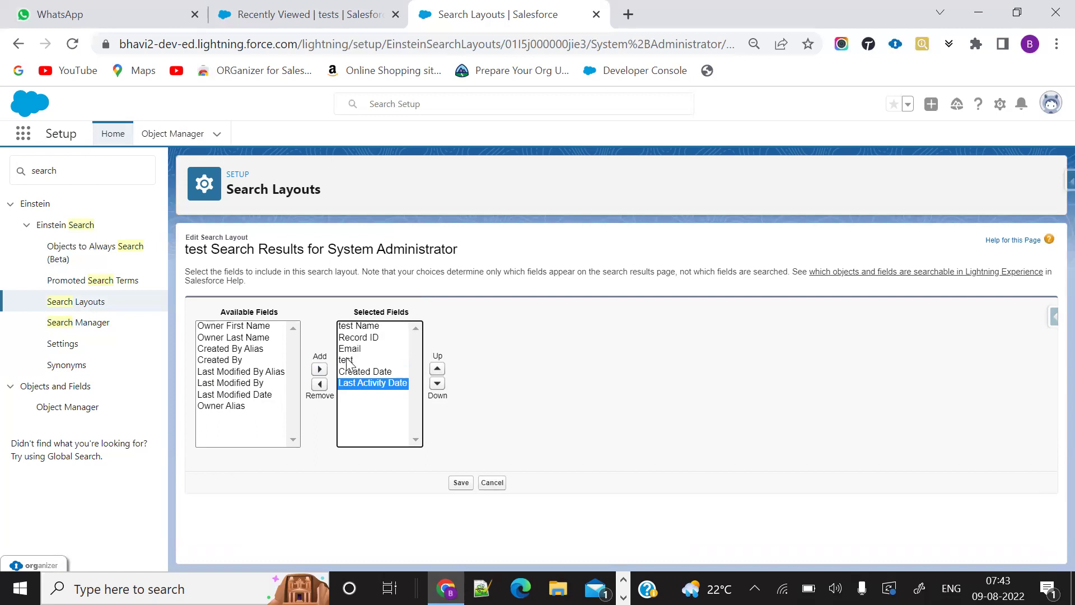
- Reorder the selected fields so that Created Date and test directly follow test Name, ahead of Record ID
left_click(347, 361)
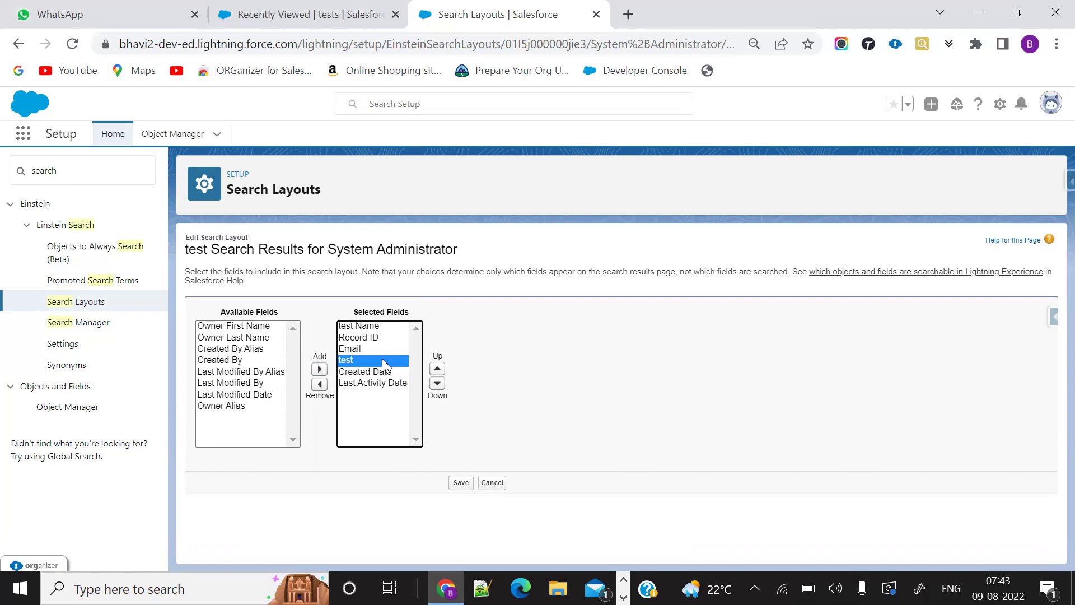
left_click(437, 371)
left_click(437, 371)
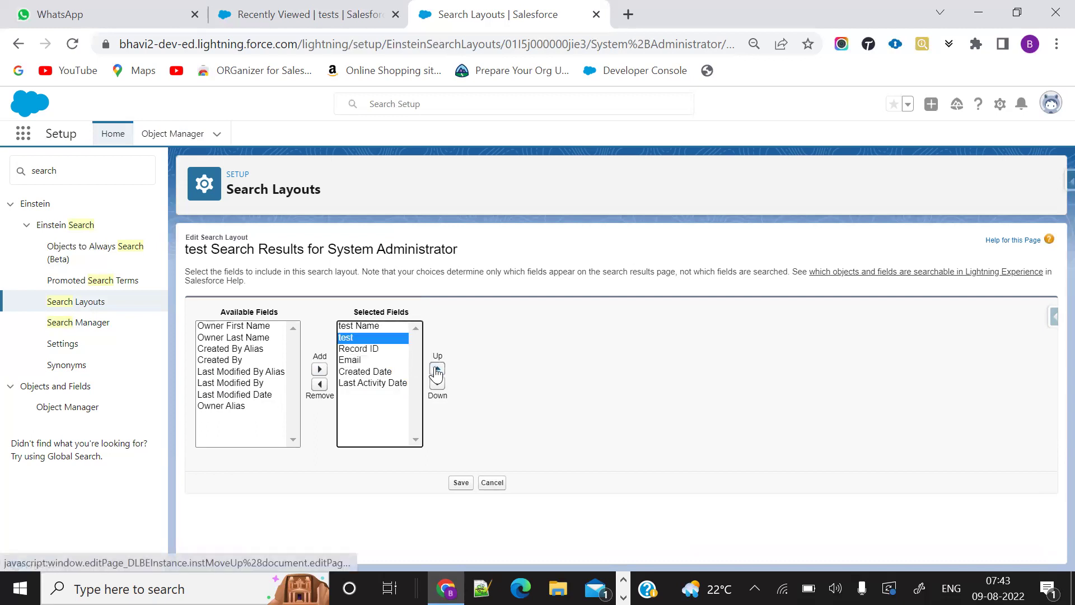
left_click(369, 372)
left_click(437, 368)
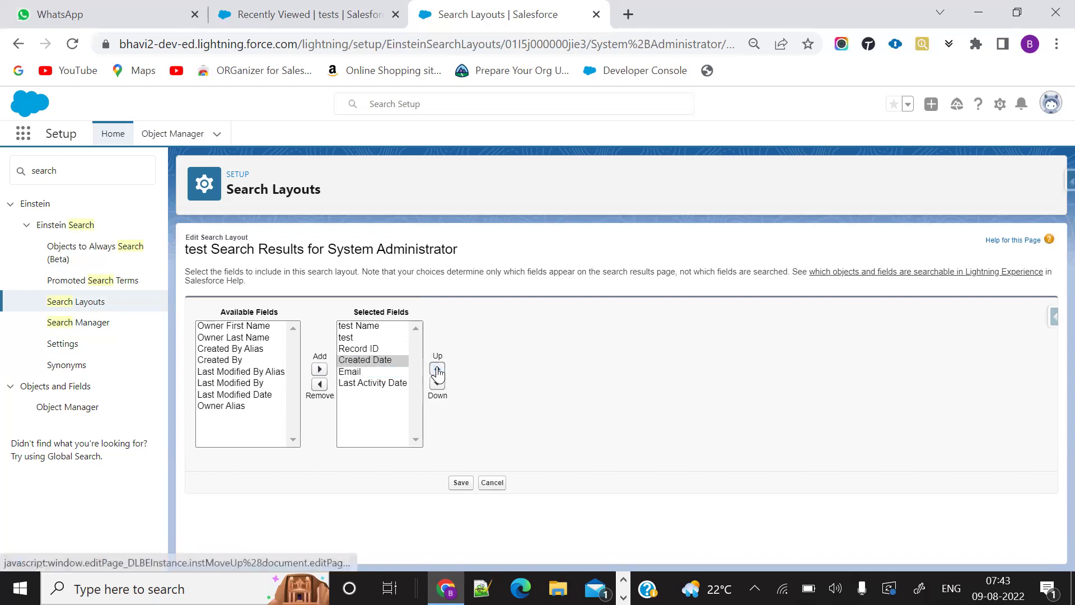
left_click(436, 369)
left_click(437, 369)
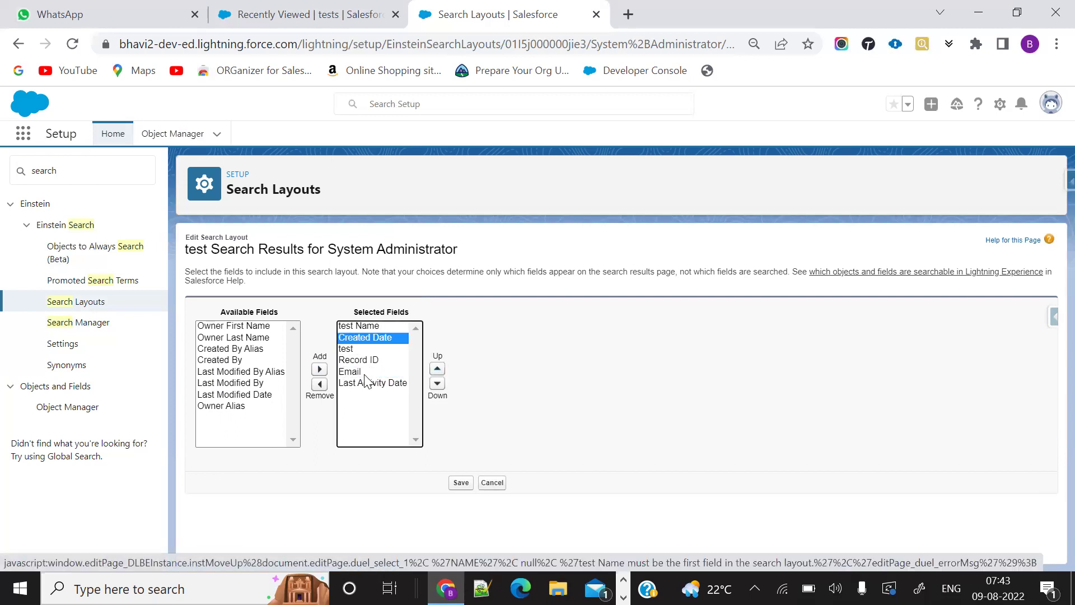
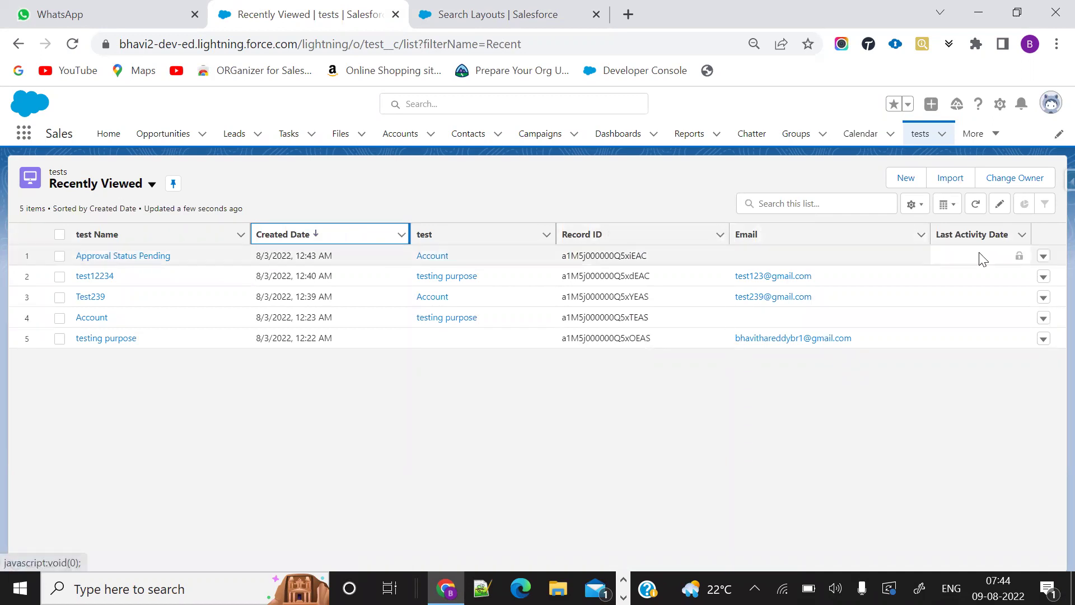
- Duplicate the browser tab with the tests list and open Accounts in the duplicate
right_click(362, 17)
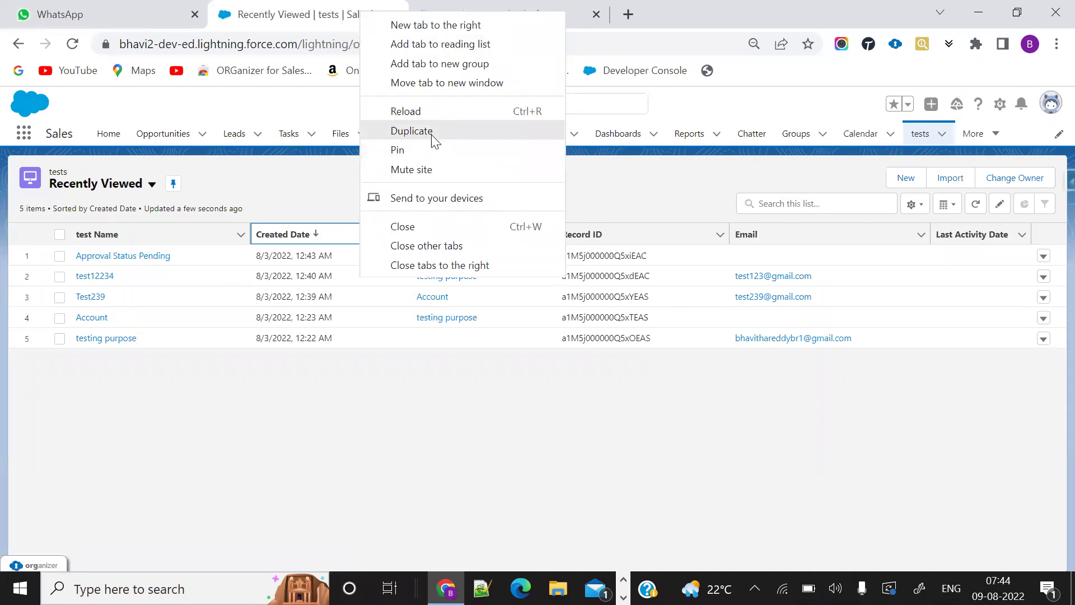
key("Escape")
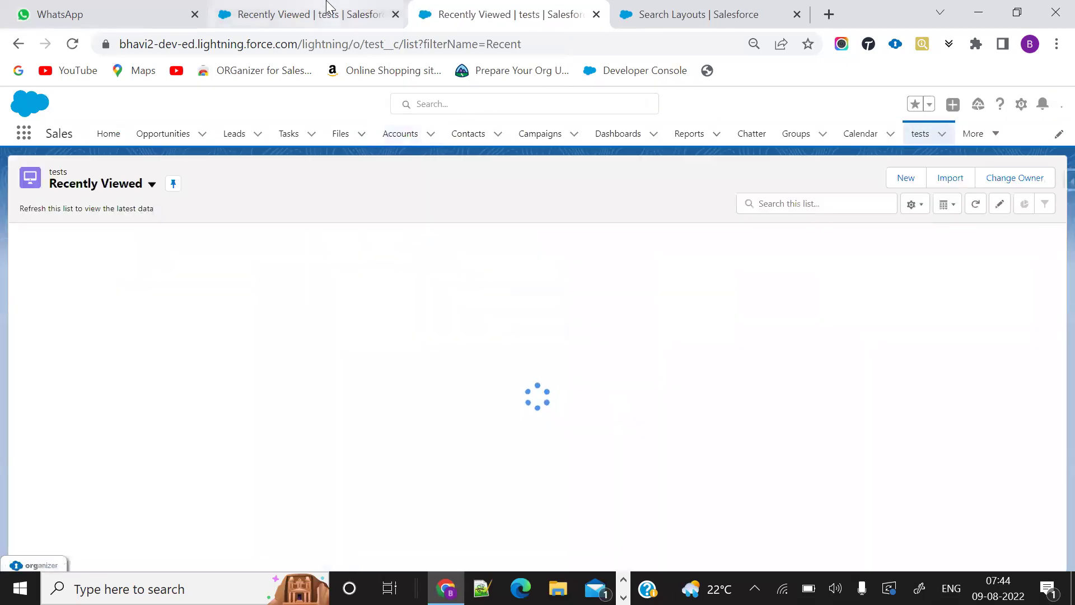
left_click(328, 7)
left_click(515, 12)
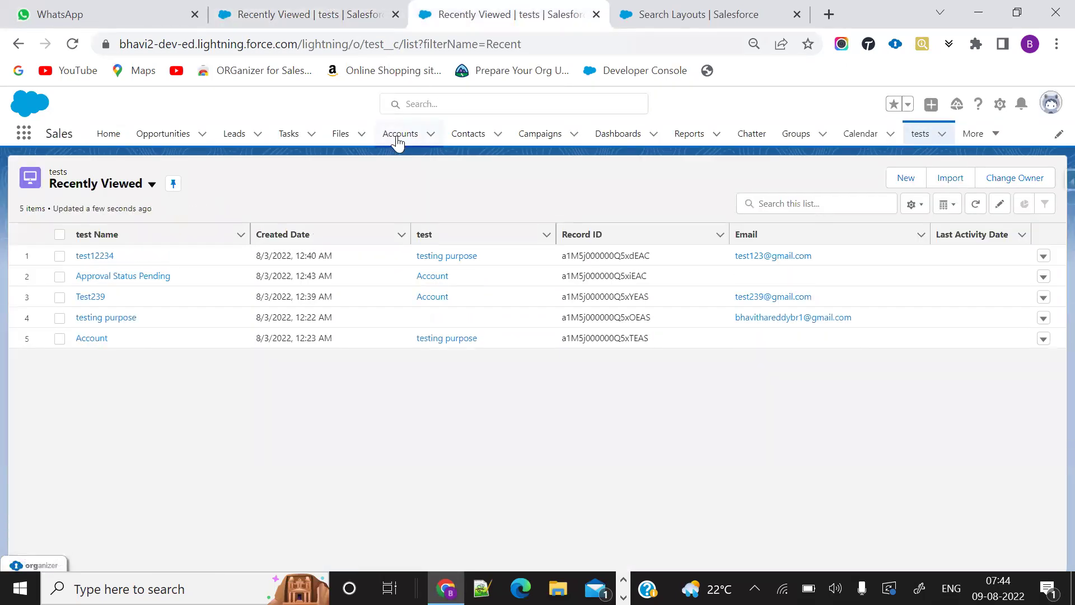
left_click(417, 136)
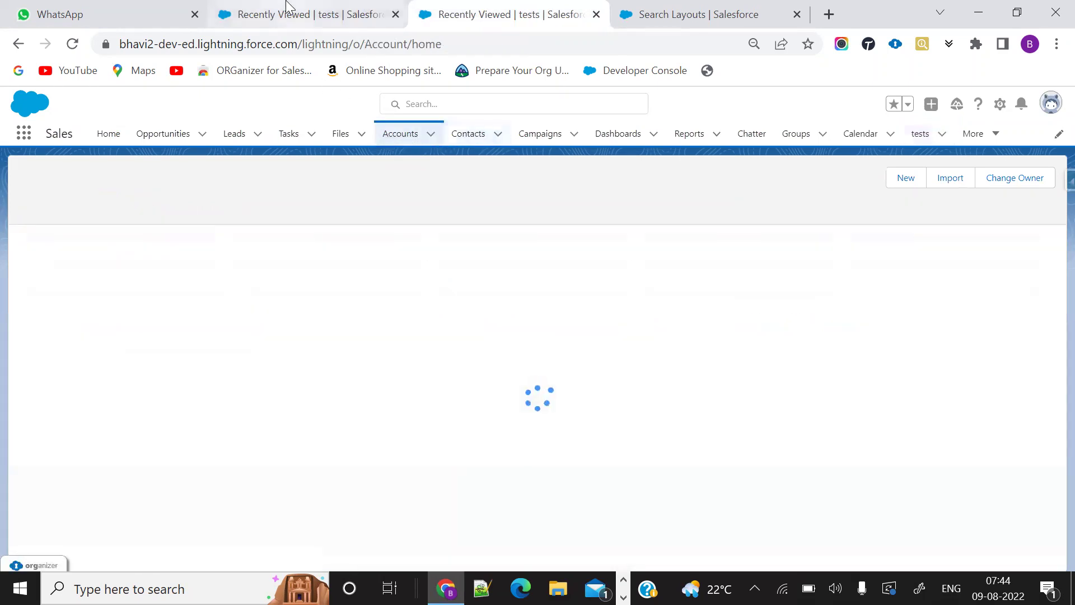
- Pick the Test239 record name in the tests list and run a global search for Test239 from the Accounts browser tab
left_click(286, 7)
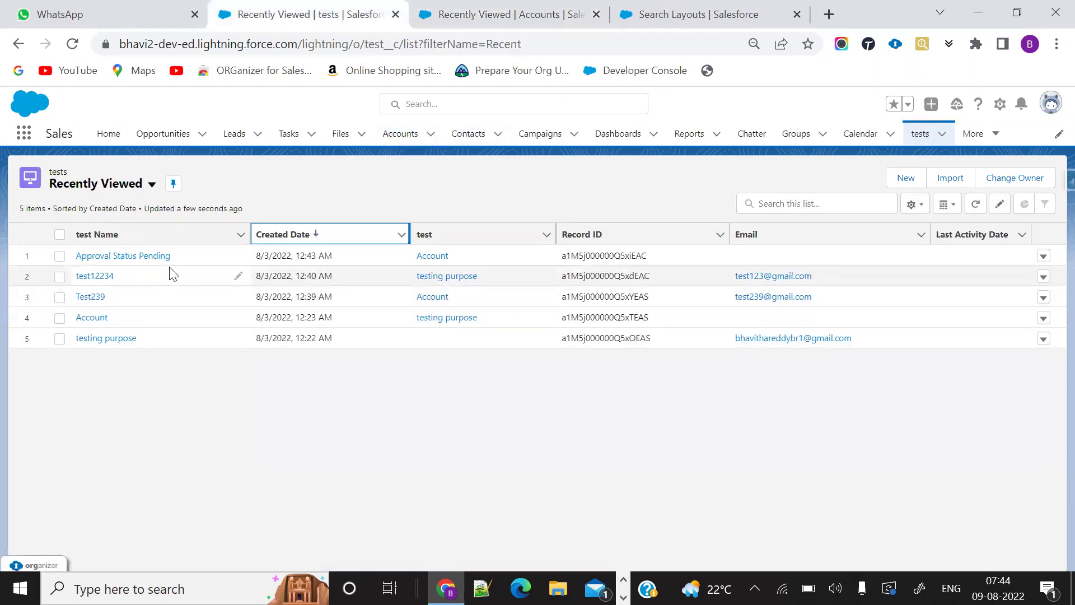
left_click(78, 300)
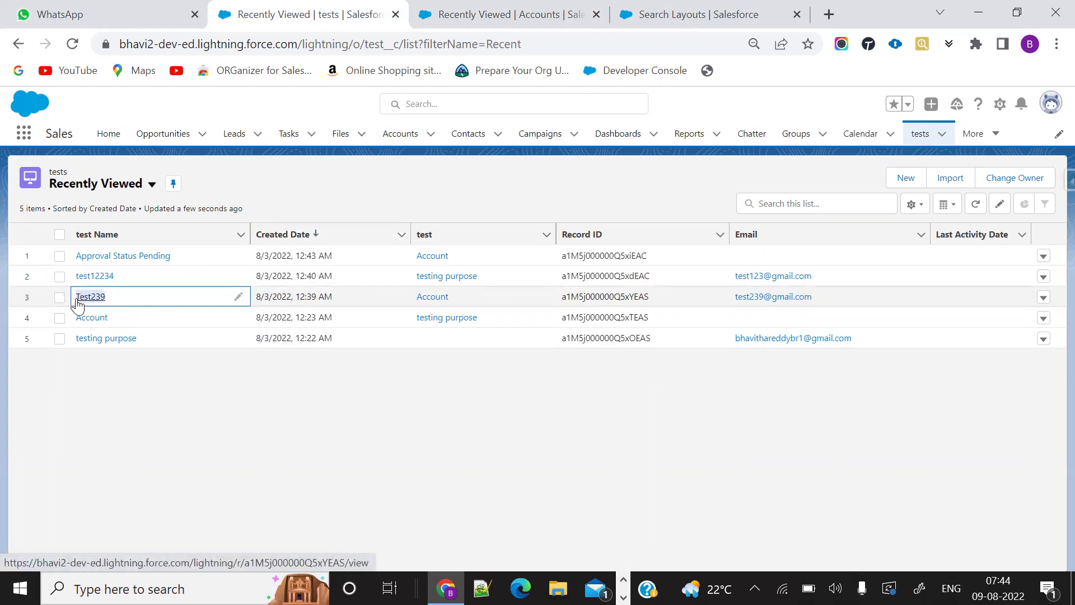
left_click(507, 13)
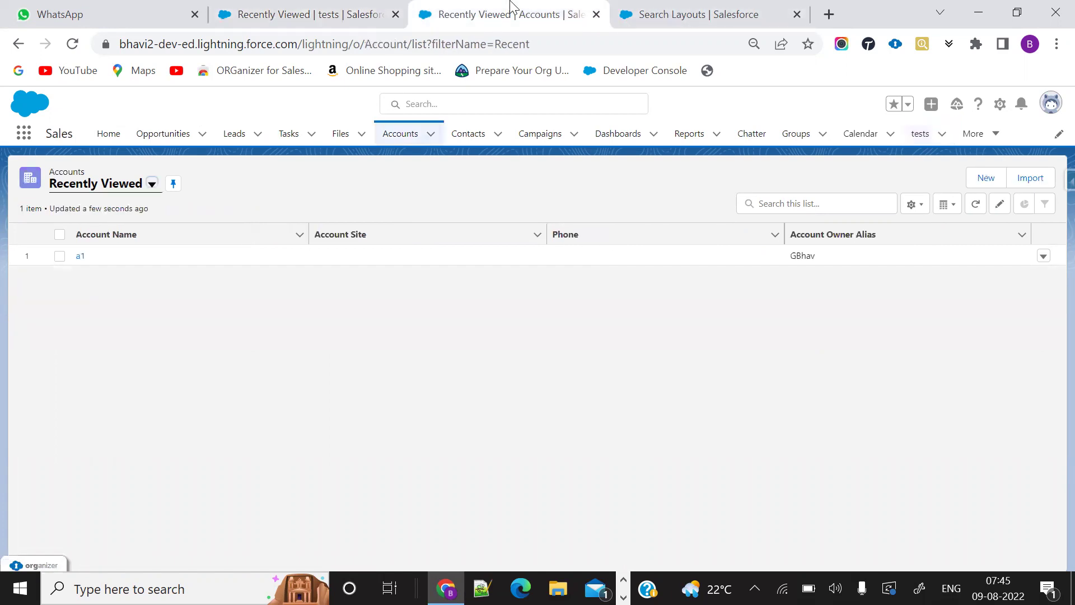
left_click(467, 100)
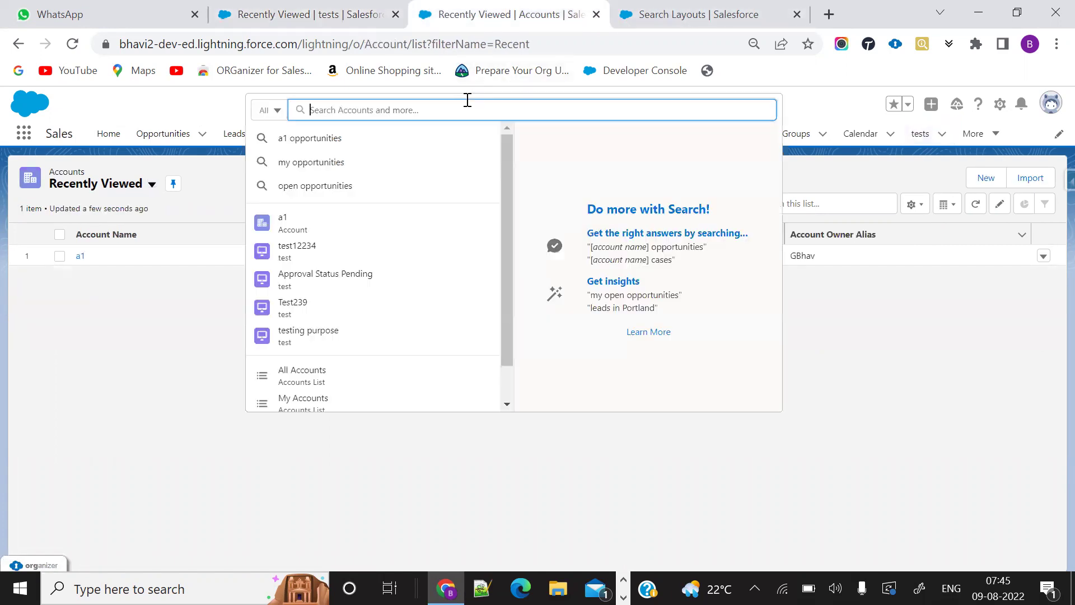
type("Test239")
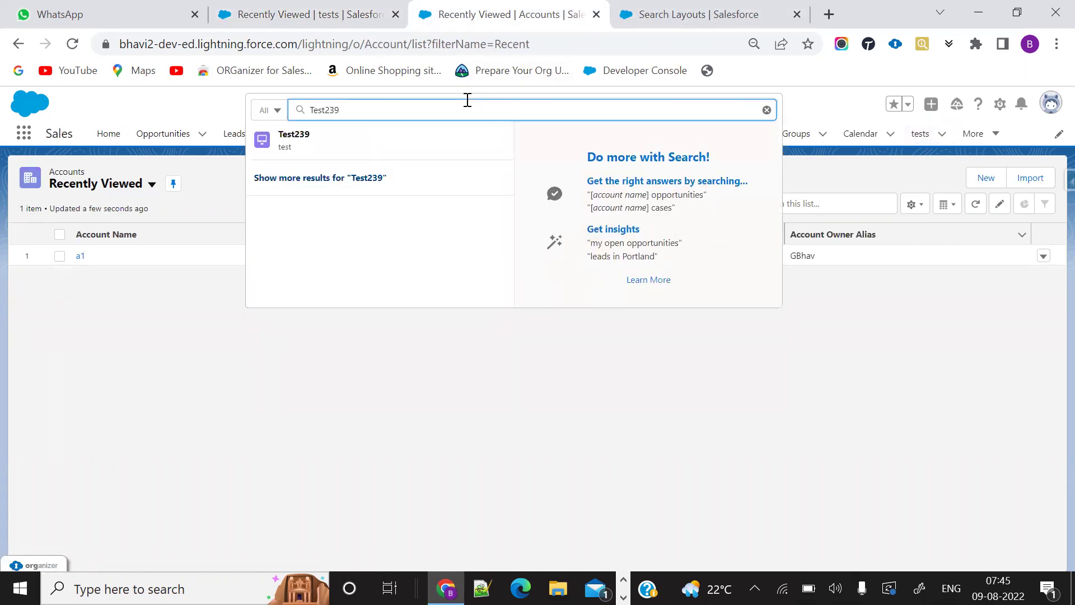
key("Return")
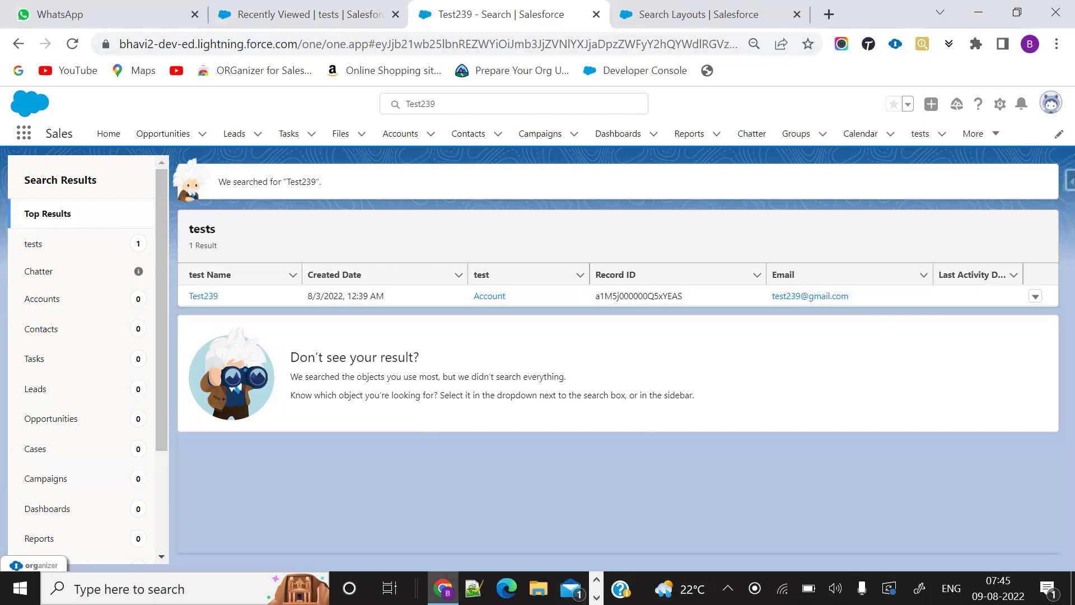
- Switch to the Salesforce searchlayout presentation in PowerPoint and go to slide 5 on editing the search layout
left_click(597, 597)
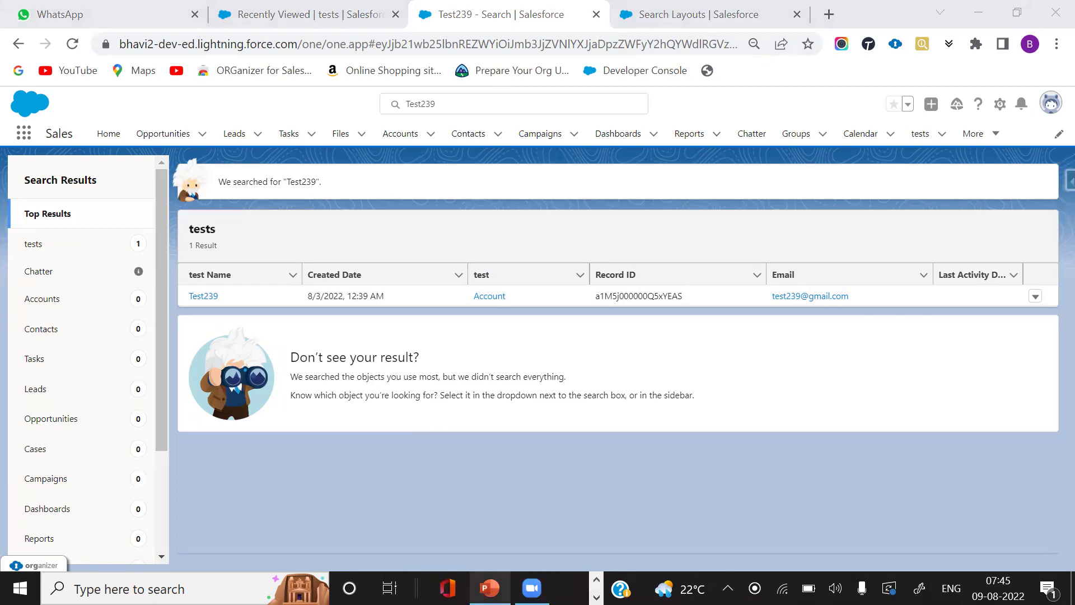
mouse_move(490, 588)
left_click(485, 542)
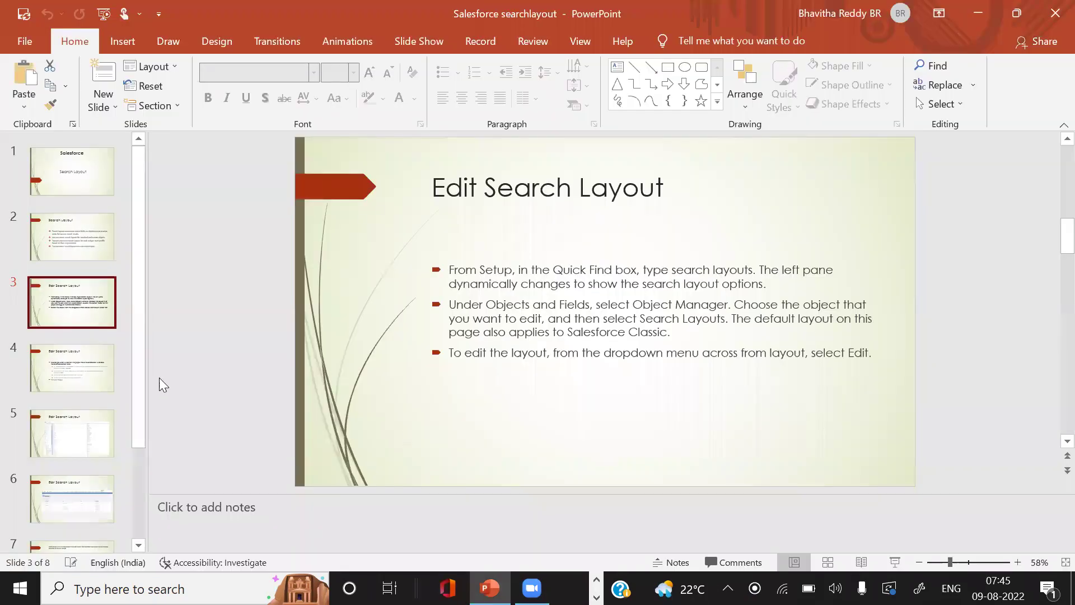
left_click(72, 427)
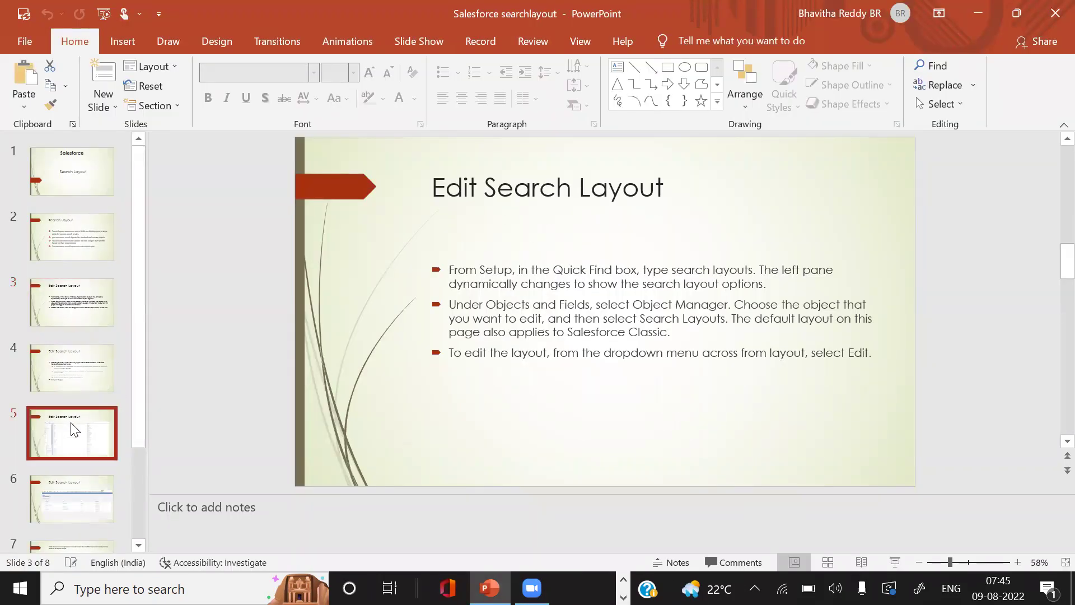